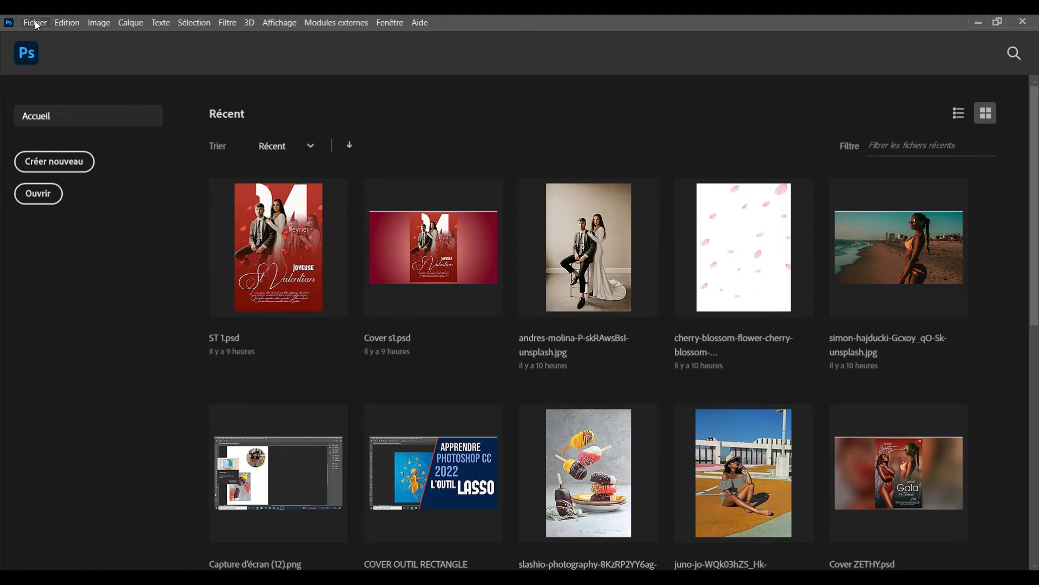
Step: Open the image tangerine-newt-ogqaFRY7hAc-unsplash from the IMAGES folder inside TCHESSY on the desktop
left_click(34, 25)
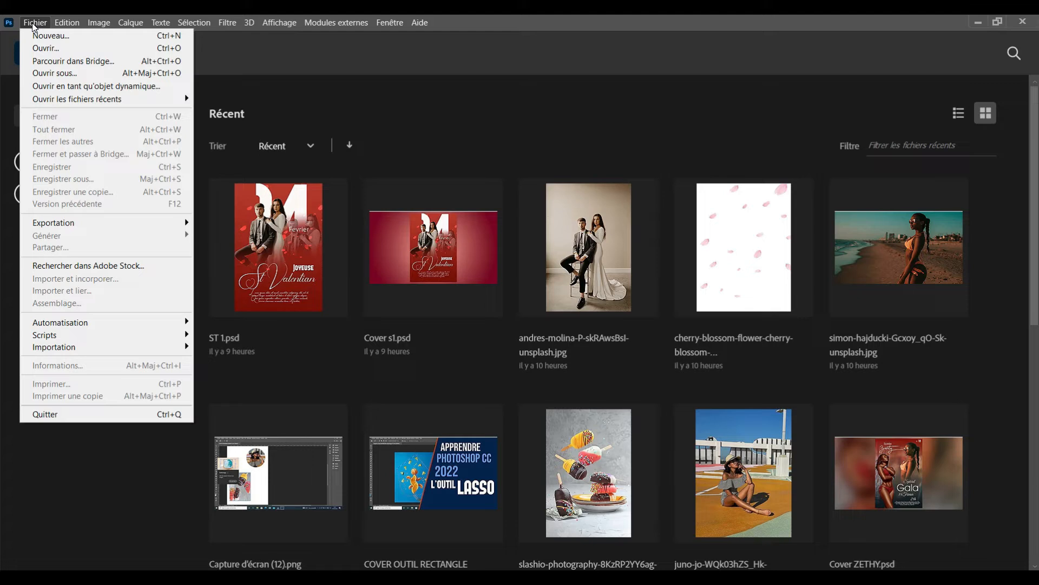
left_click(38, 51)
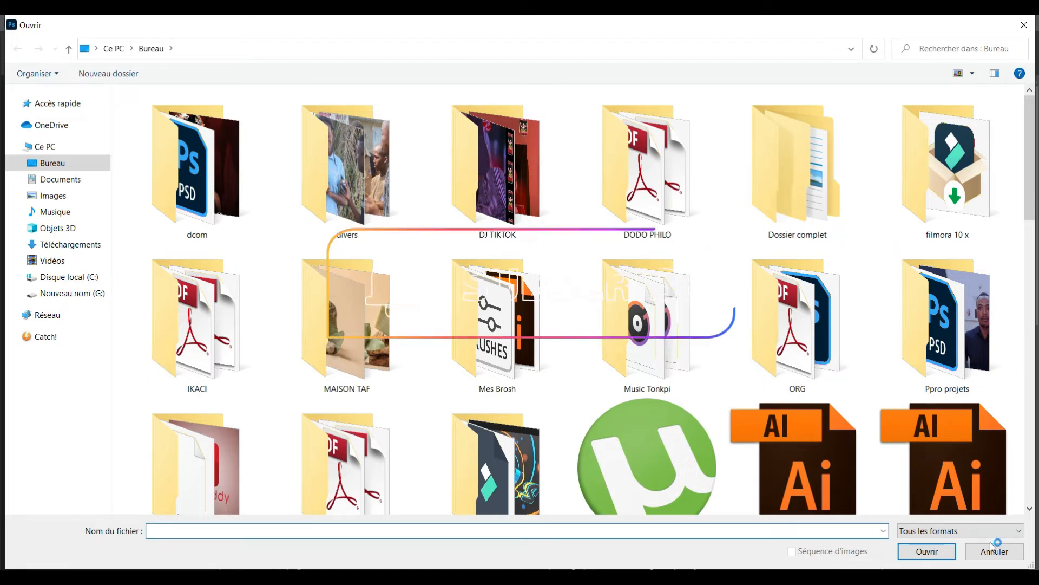
left_click(1030, 508)
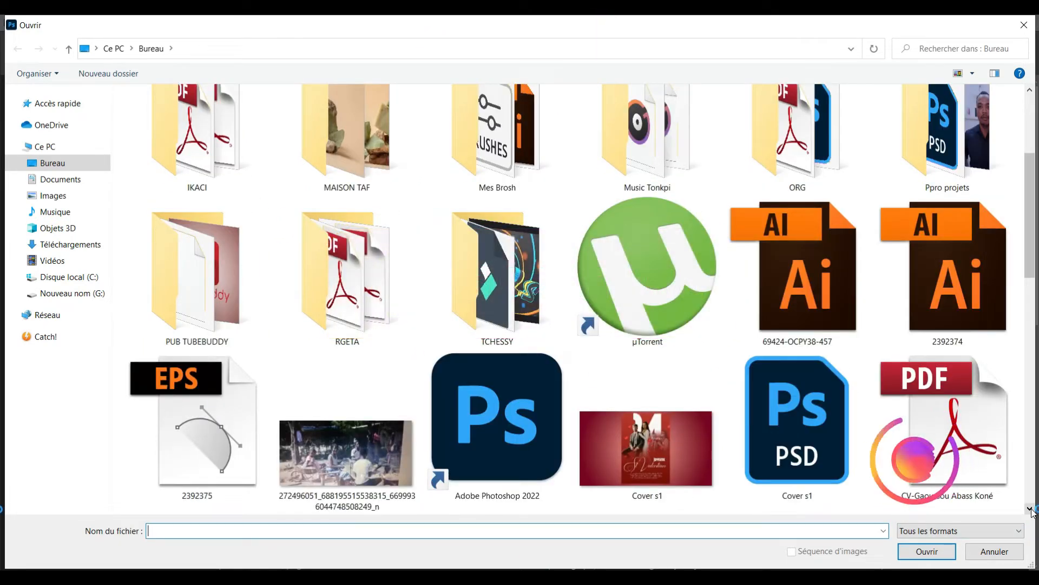
double_click(539, 272)
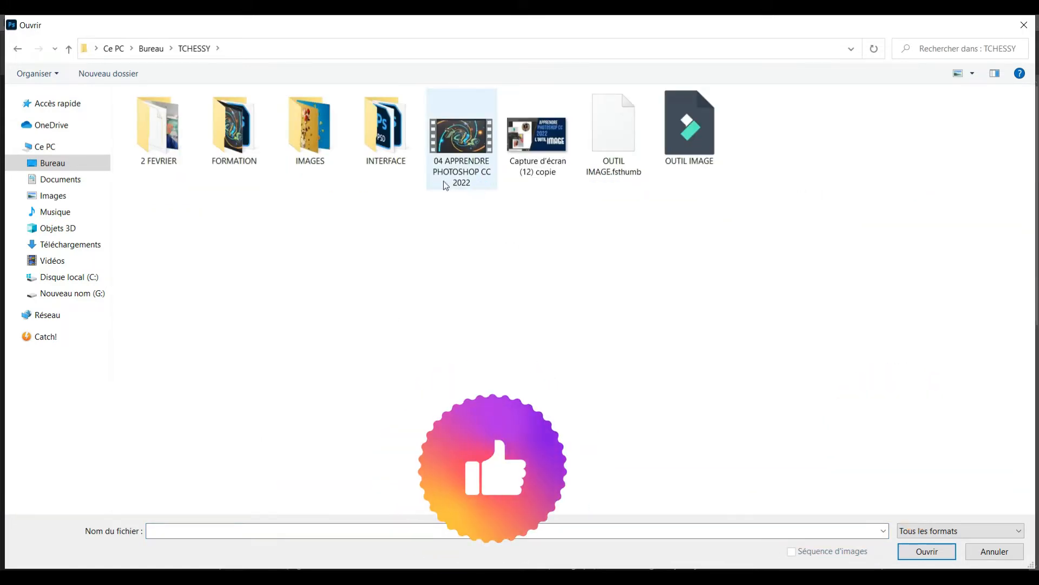
double_click(307, 129)
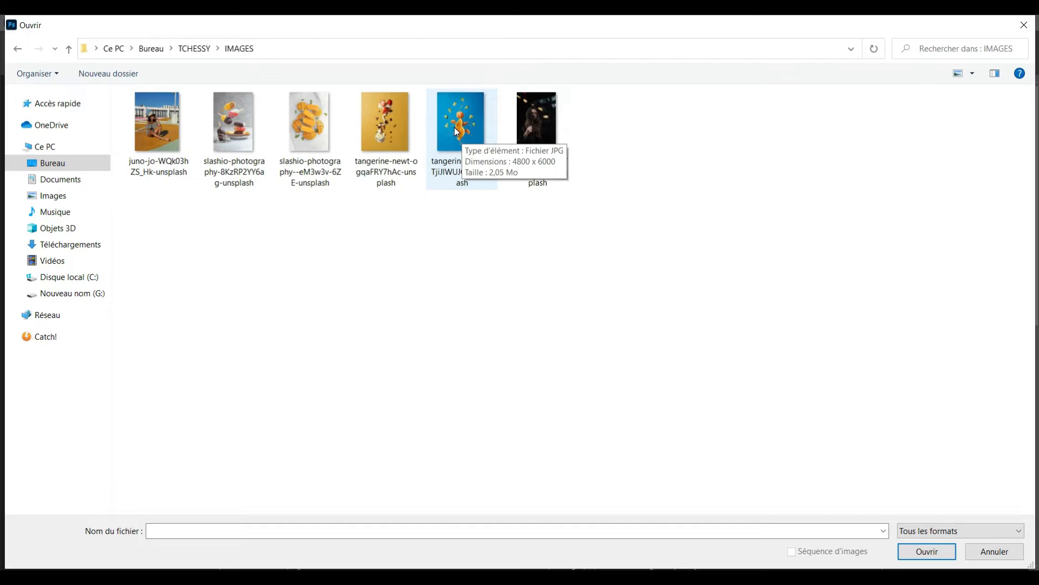
left_click(405, 125)
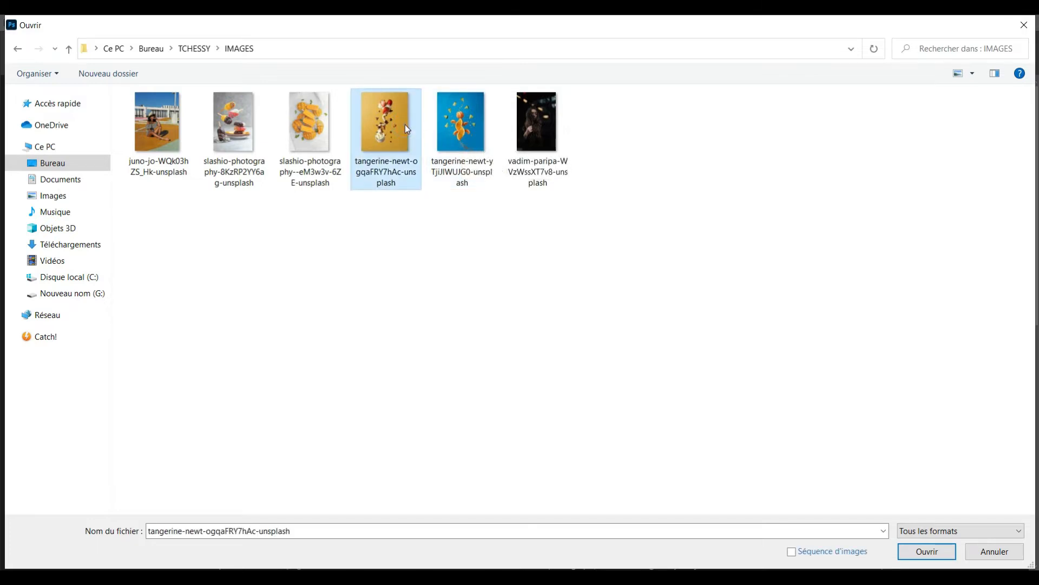
left_click(926, 551)
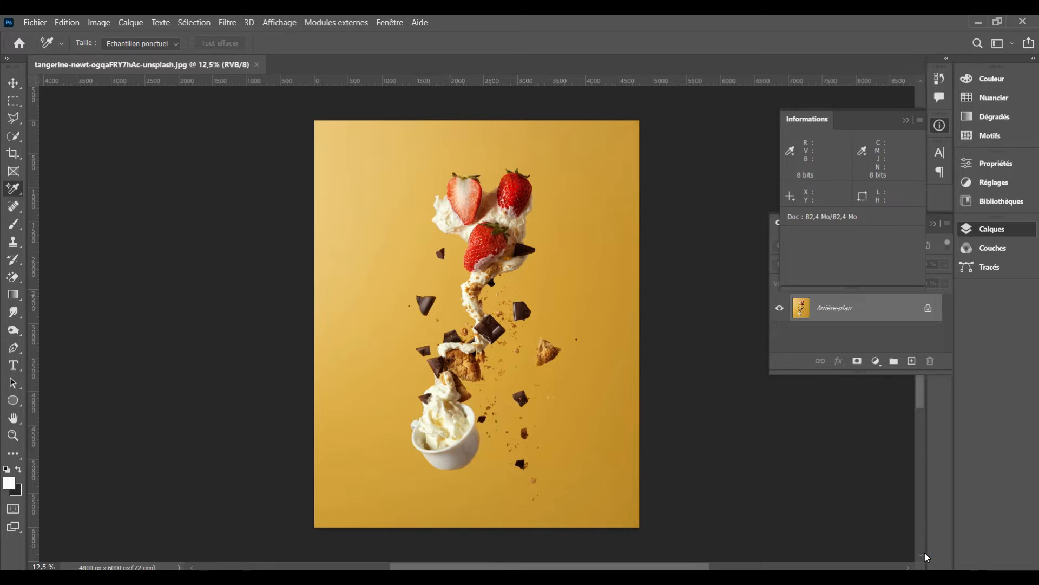
Step: Collapse the Info and Layers panels and fit the whole image to the screen
left_click(910, 126)
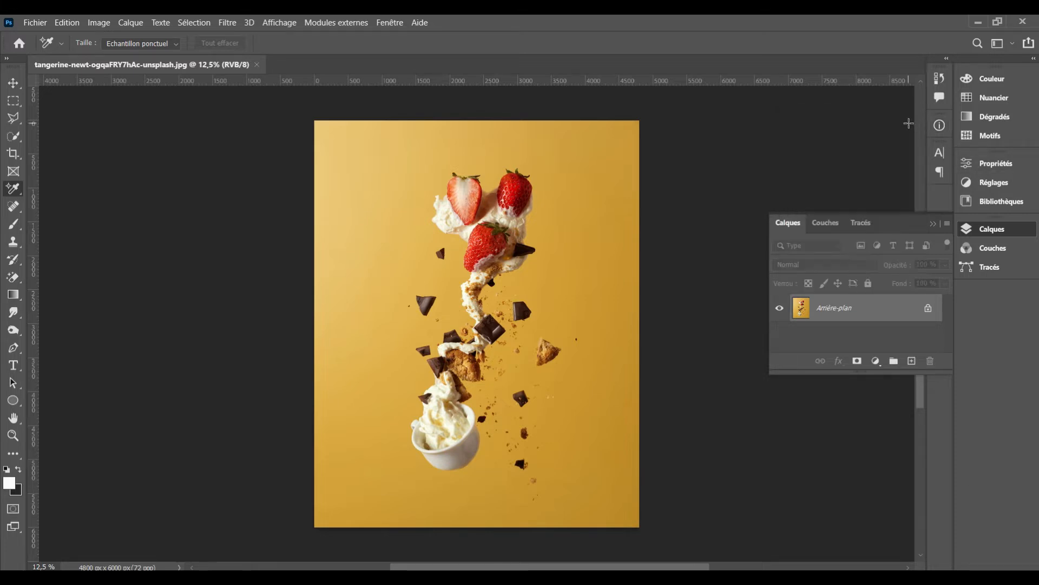
left_click(933, 226)
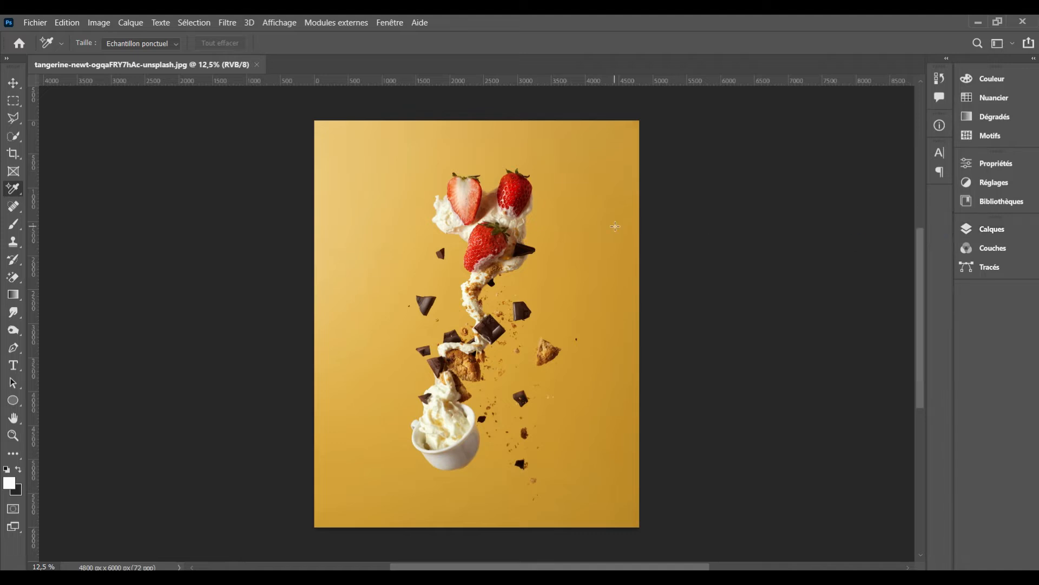
left_click(12, 84)
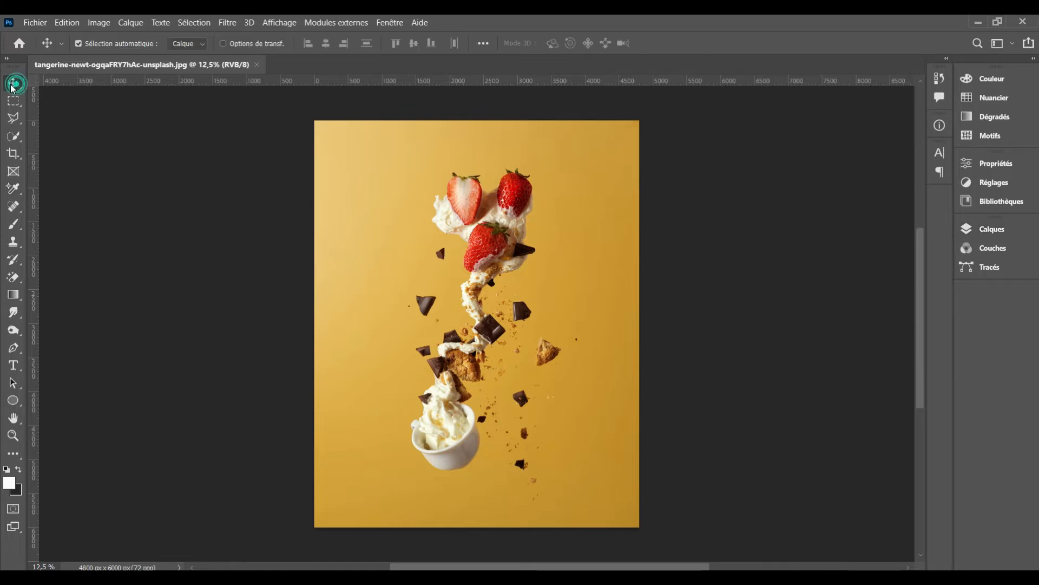
left_click(13, 418)
double_click(13, 418)
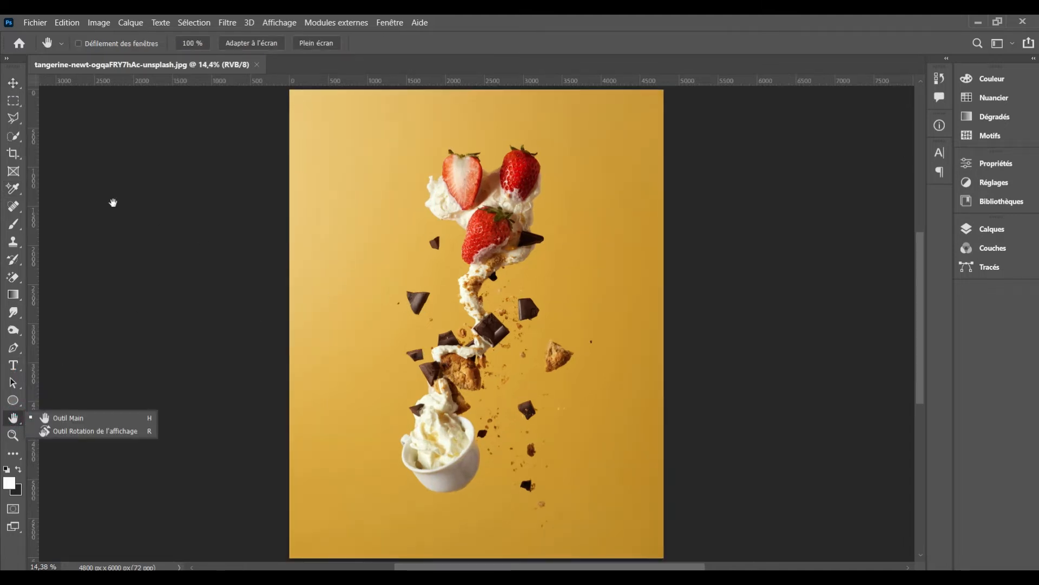
Step: Try the Eyedropper on the golden background and a chocolate piece, ending with the upper strawberry's red as the foreground colour
left_click(13, 189)
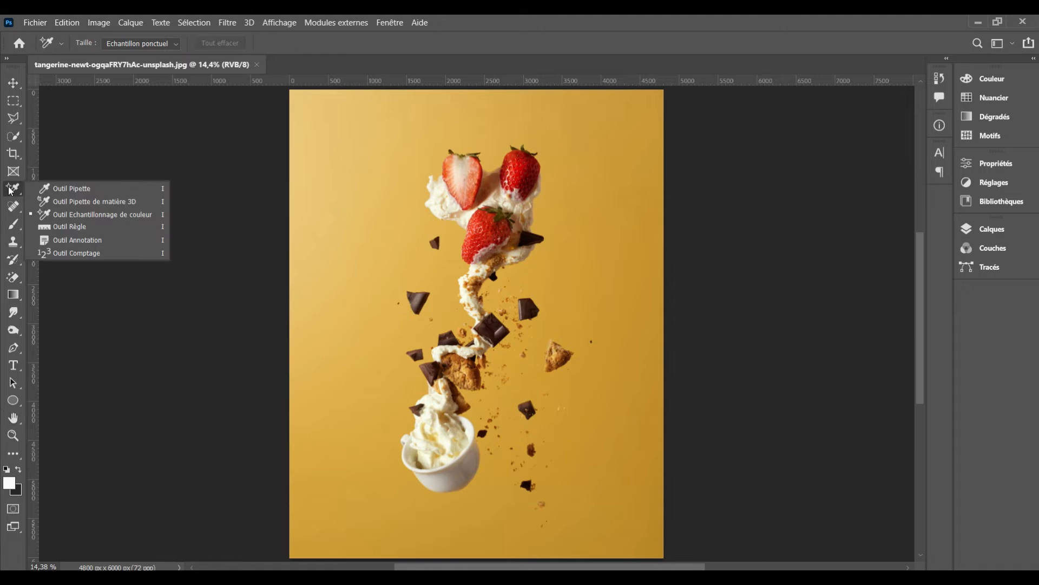
left_click(59, 187)
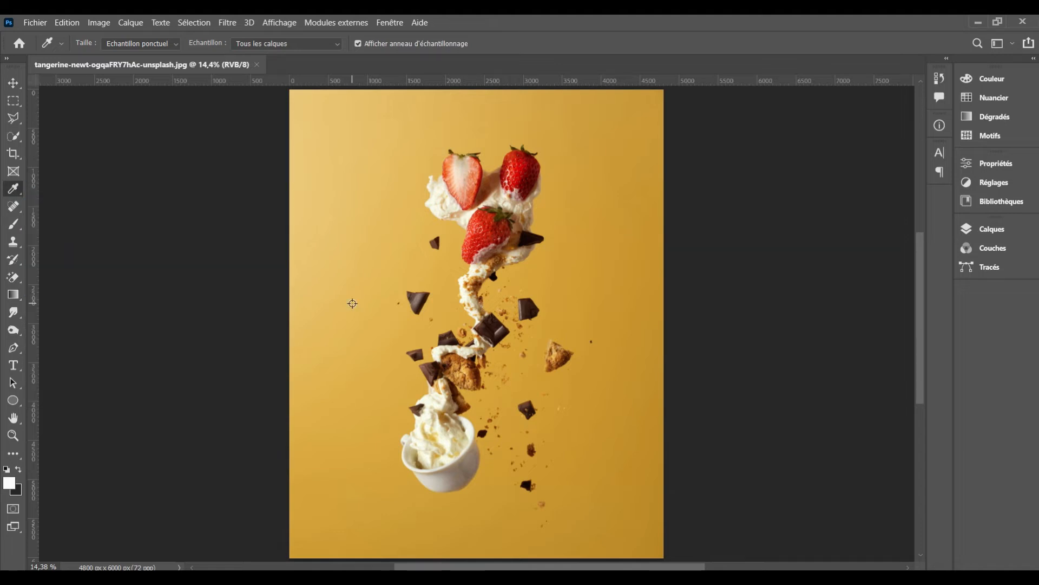
left_click(518, 172)
left_click(518, 172)
left_click(518, 172)
left_click(519, 172)
left_click(356, 258)
left_click(421, 303)
left_click(11, 484)
left_click(519, 171)
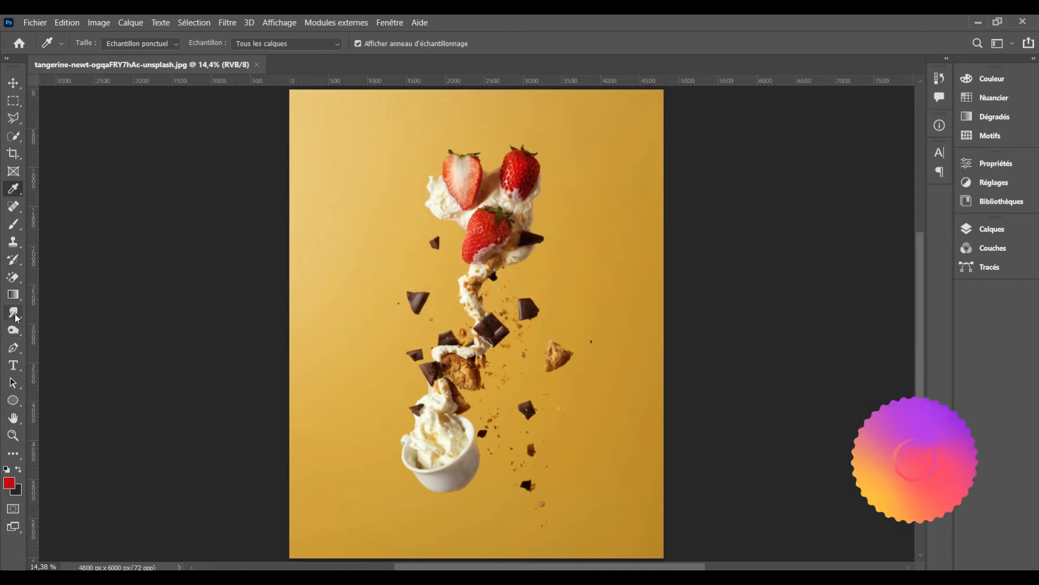
Step: Draw a red ellipse about 950 by 863 px on the background beside the strawberries
left_click(13, 401)
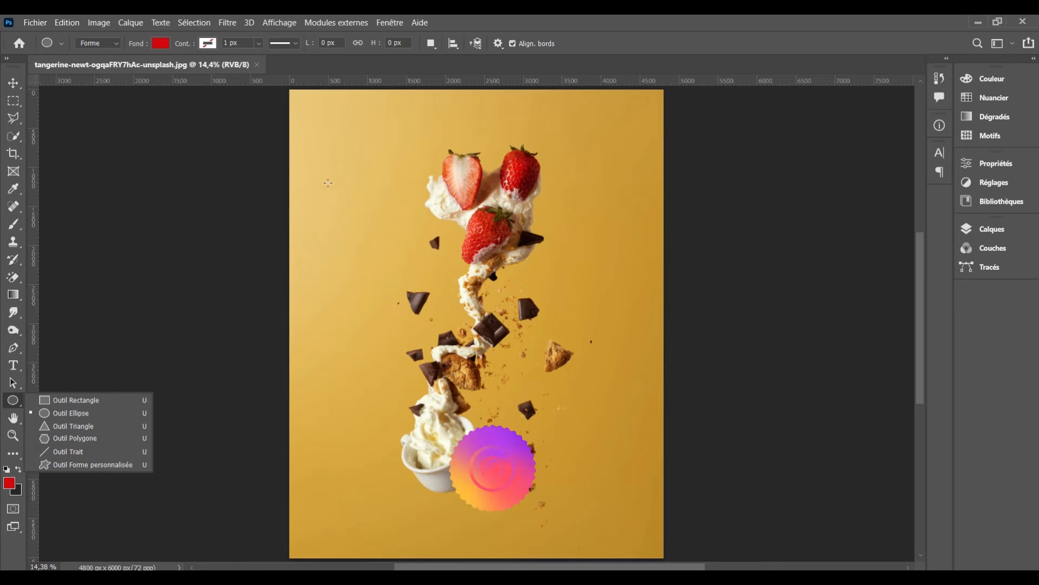
left_click(324, 139)
left_click_drag(324, 139, 399, 208)
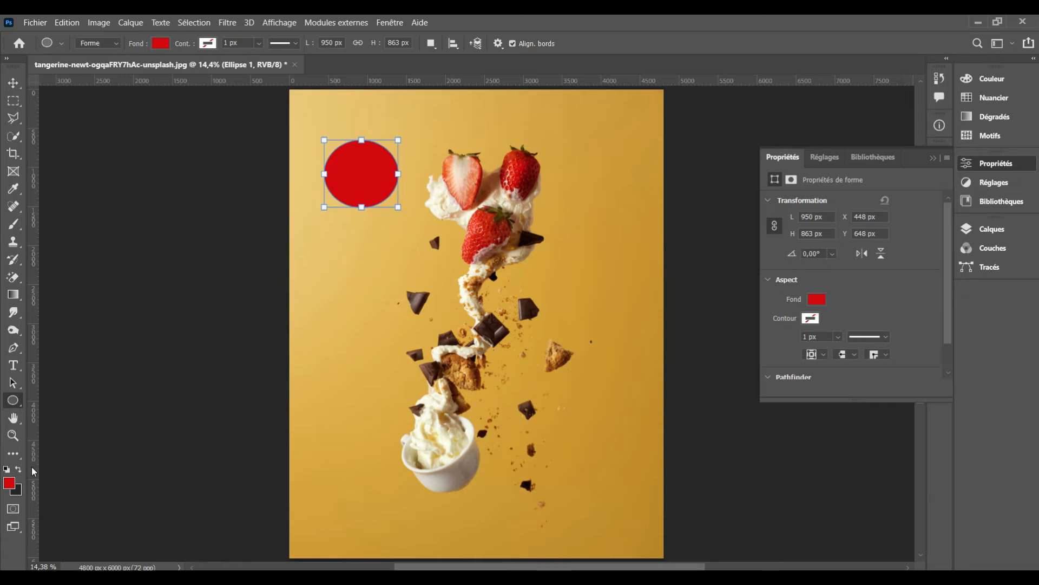
Step: Set the foreground colour to 997e77 by sampling the chocolate piece nearest the image's left edge
left_click(11, 485)
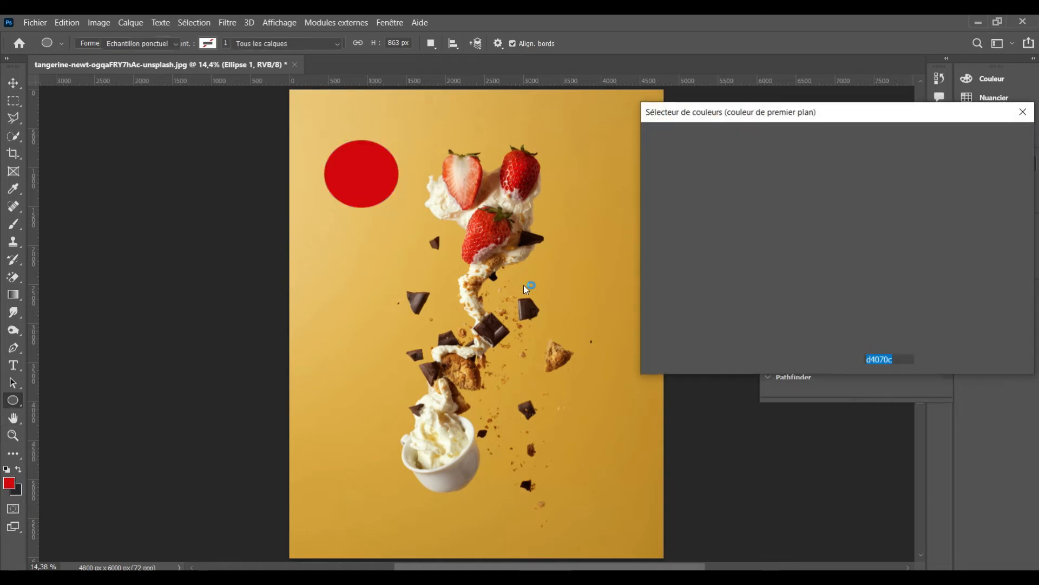
left_click(417, 299)
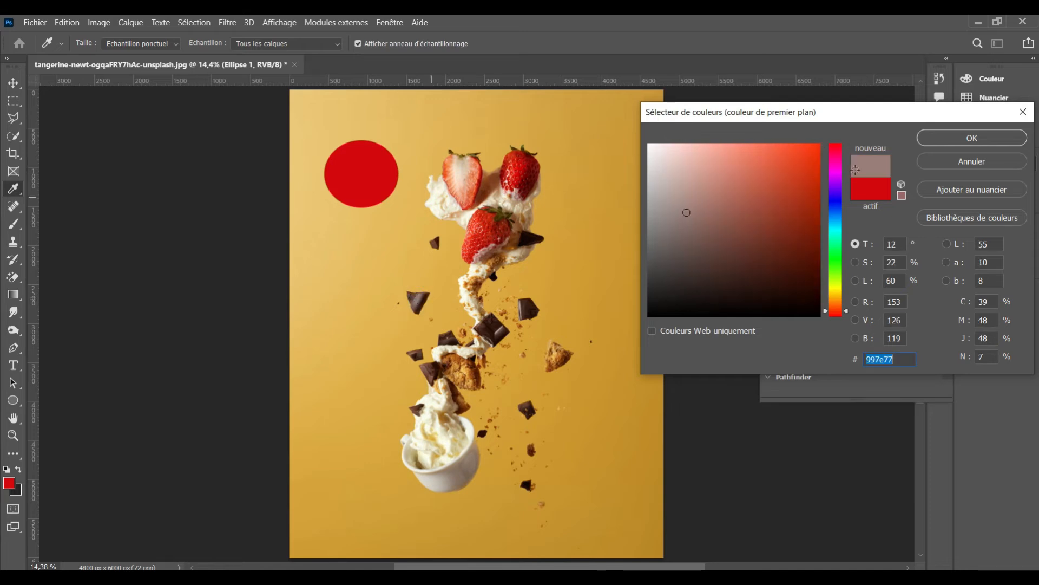
left_click(952, 138)
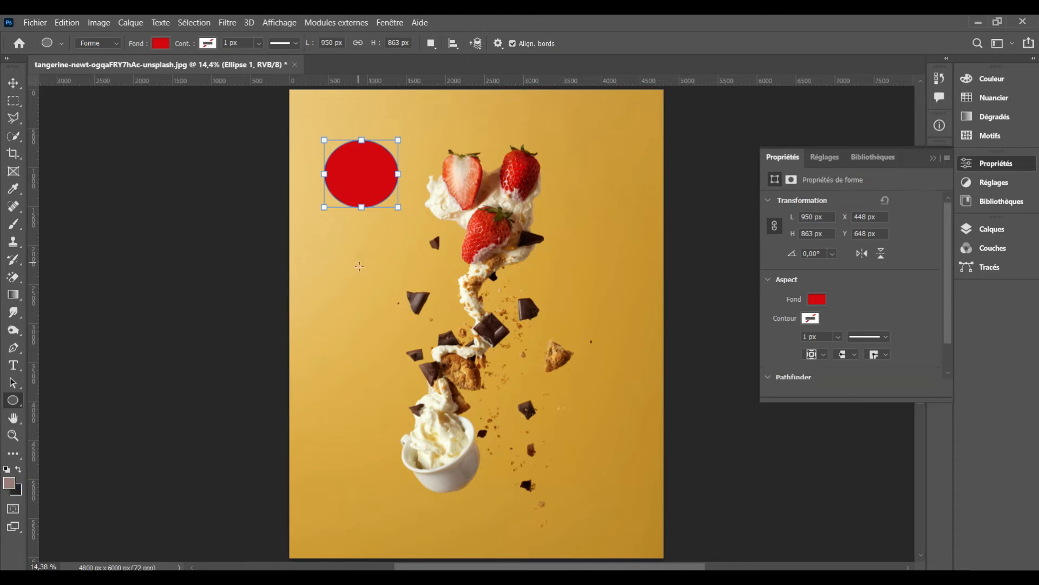
Step: Draw an ellipse about 833 by 856 px below the red one and fill it with the recently sampled greyish brown
left_click_drag(335, 270, 415, 354)
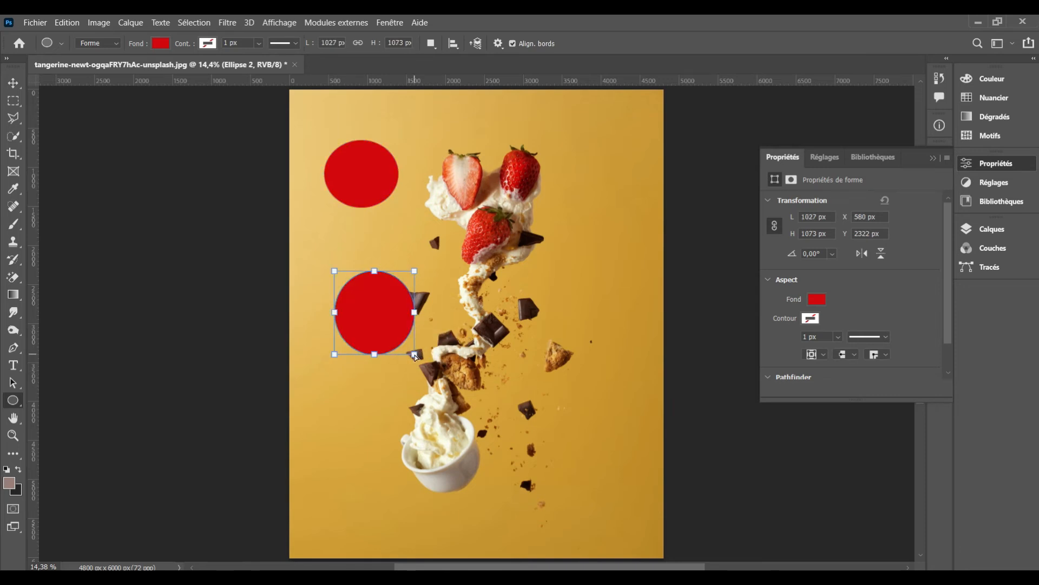
key("ctrl+z")
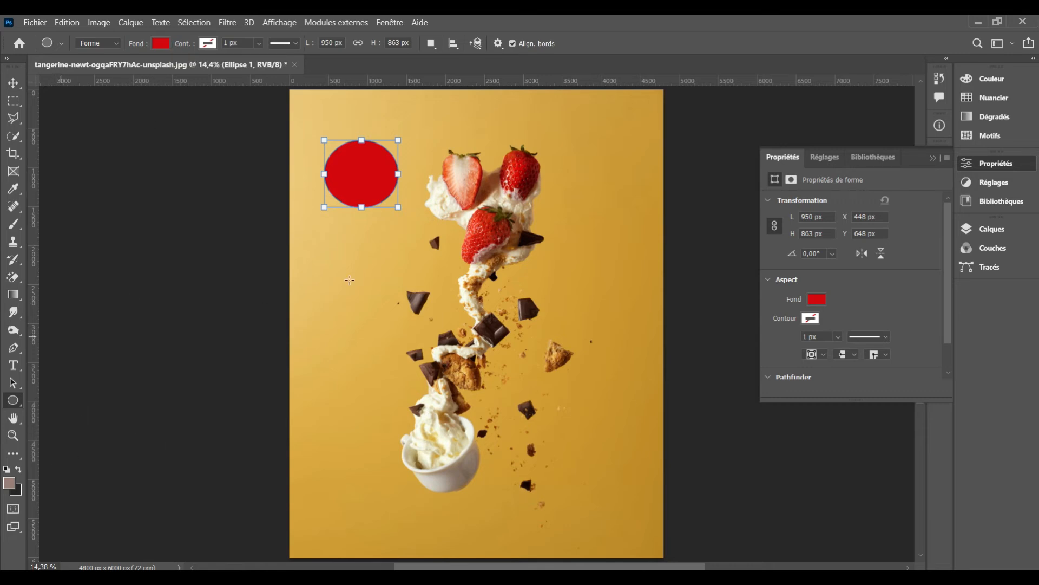
left_click_drag(331, 276, 396, 343)
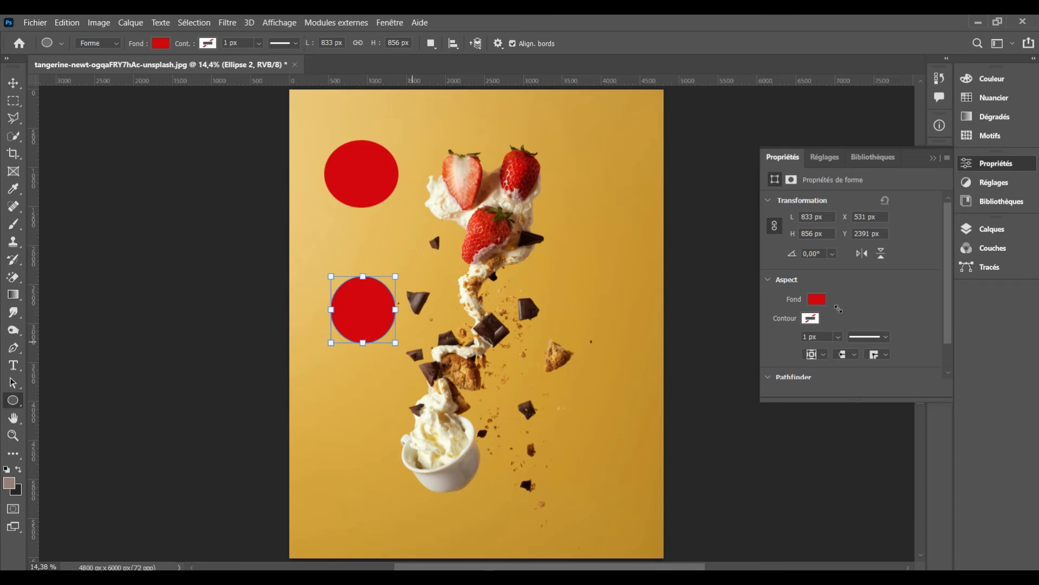
left_click(816, 303)
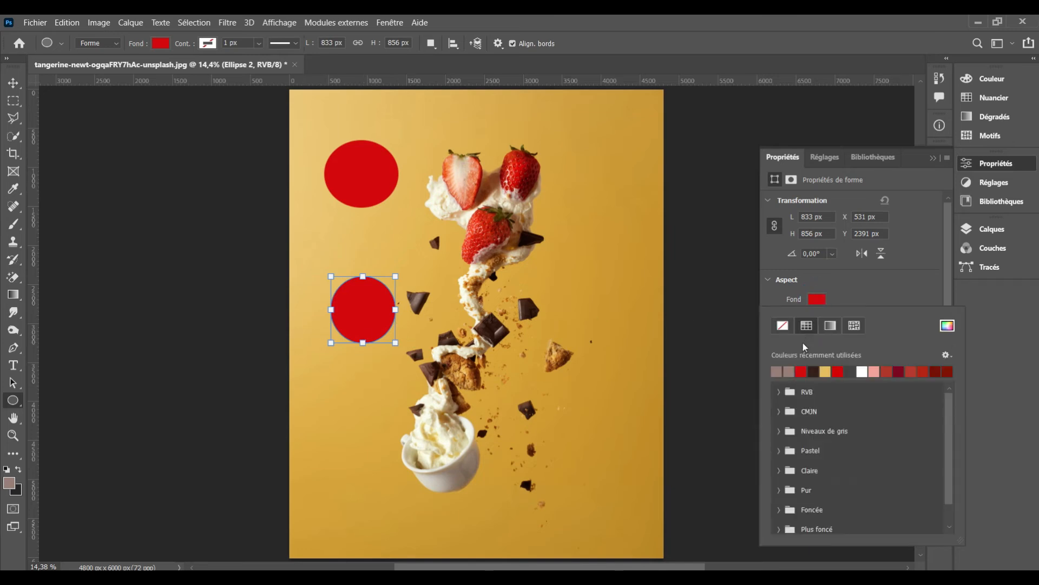
left_click(783, 370)
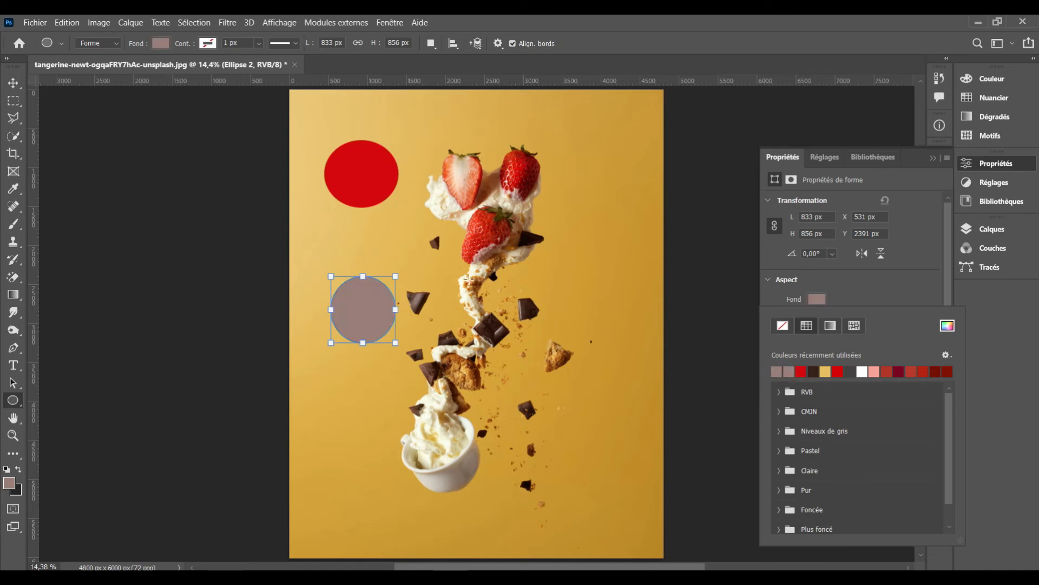
Step: Sample the golden background beside the strawberries as the foreground colour with the Eyedropper
left_click(14, 82)
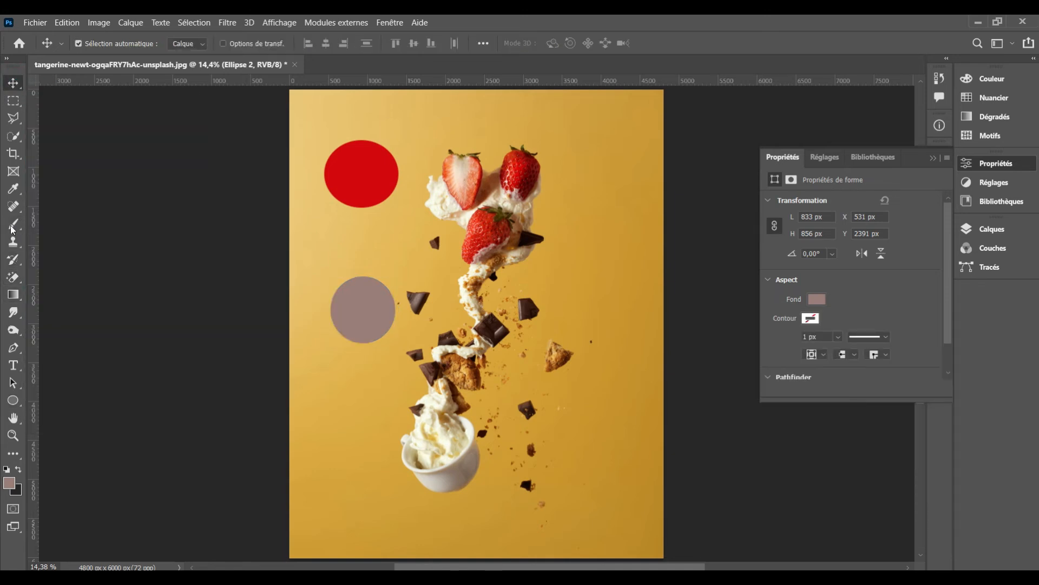
left_click(11, 195)
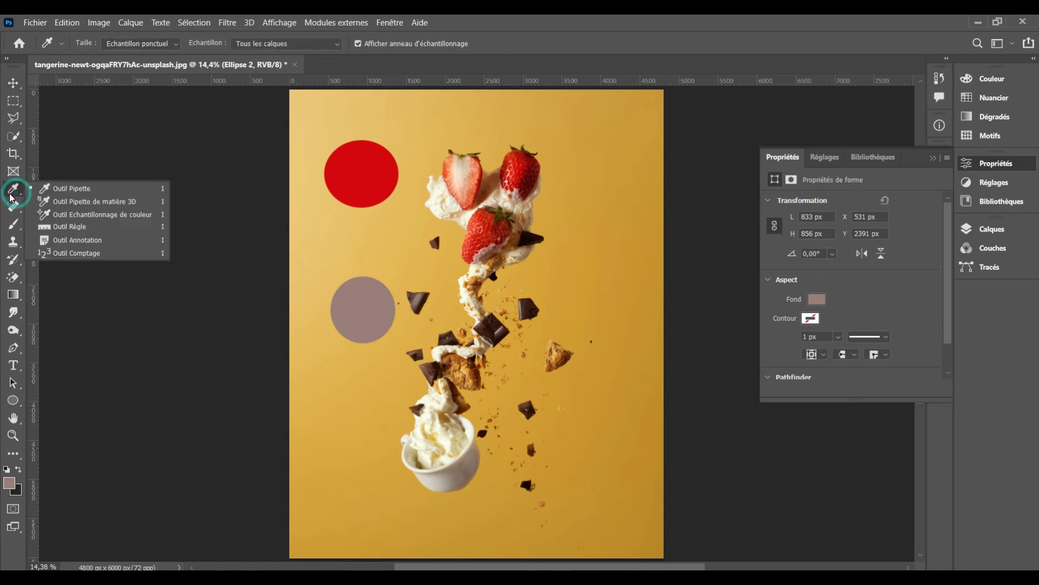
left_click(589, 155)
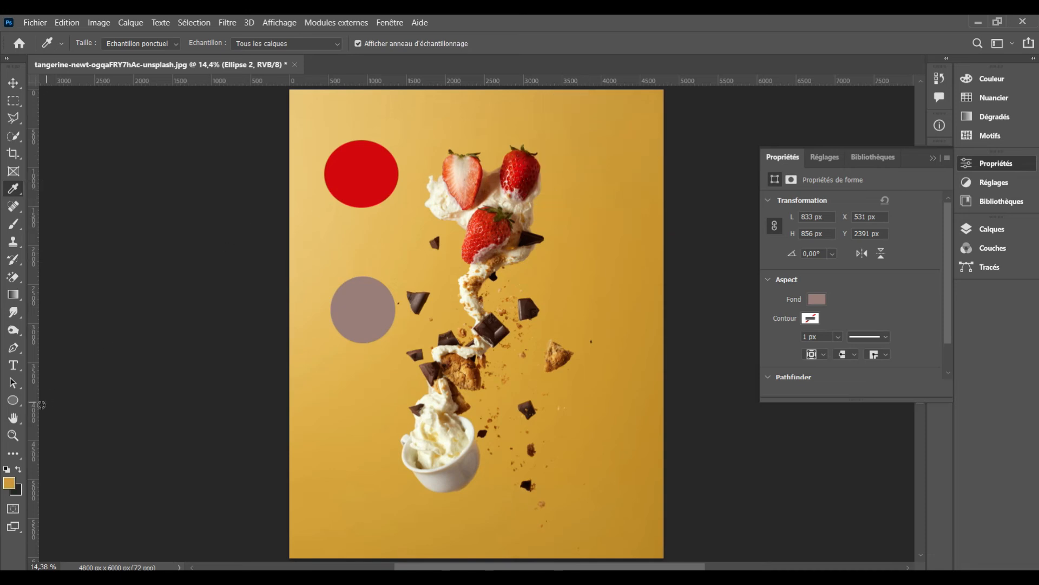
Step: Draw an ellipse about 1372 by 1047 px beside the ice cream cup and fill it with the sampled golden colour
left_click(14, 401)
left_click_drag(307, 444, 413, 525)
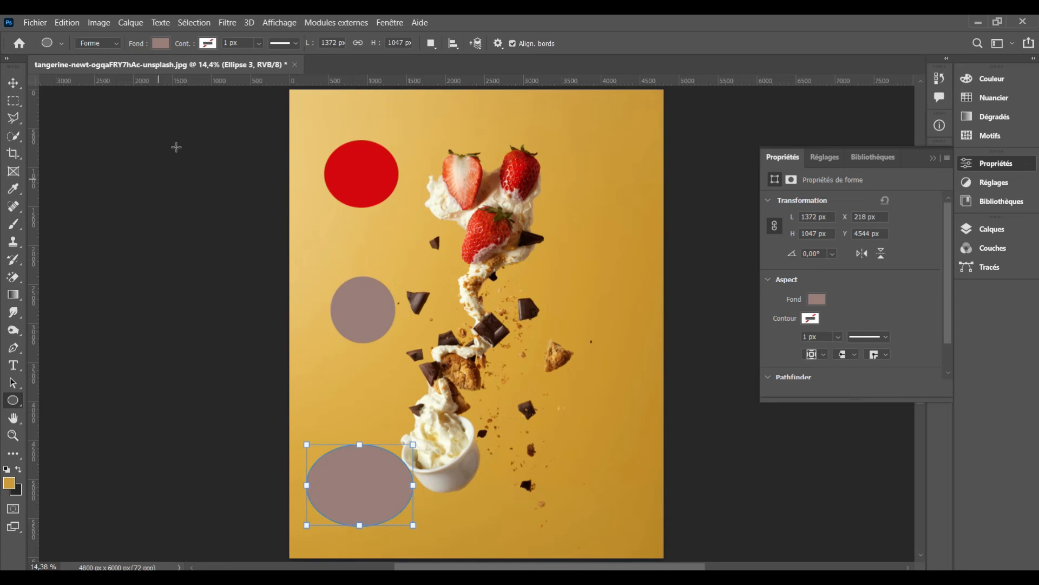
left_click(161, 44)
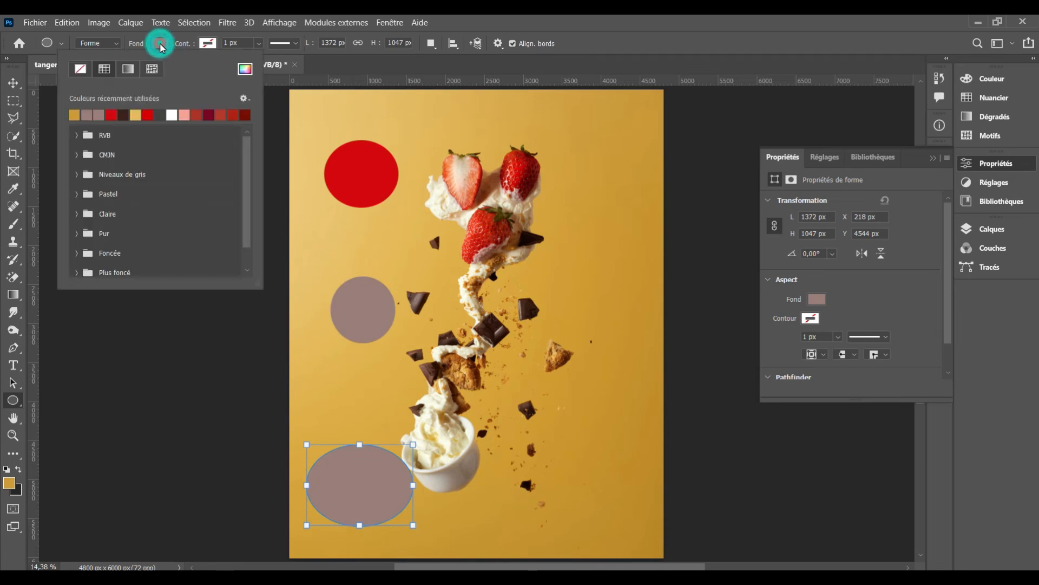
left_click(79, 111)
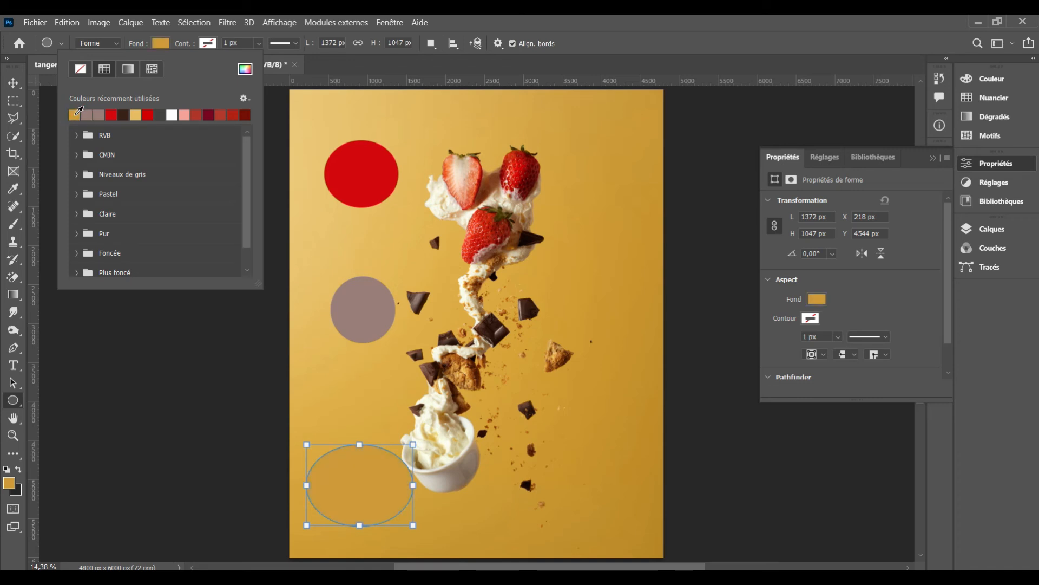
left_click(13, 83)
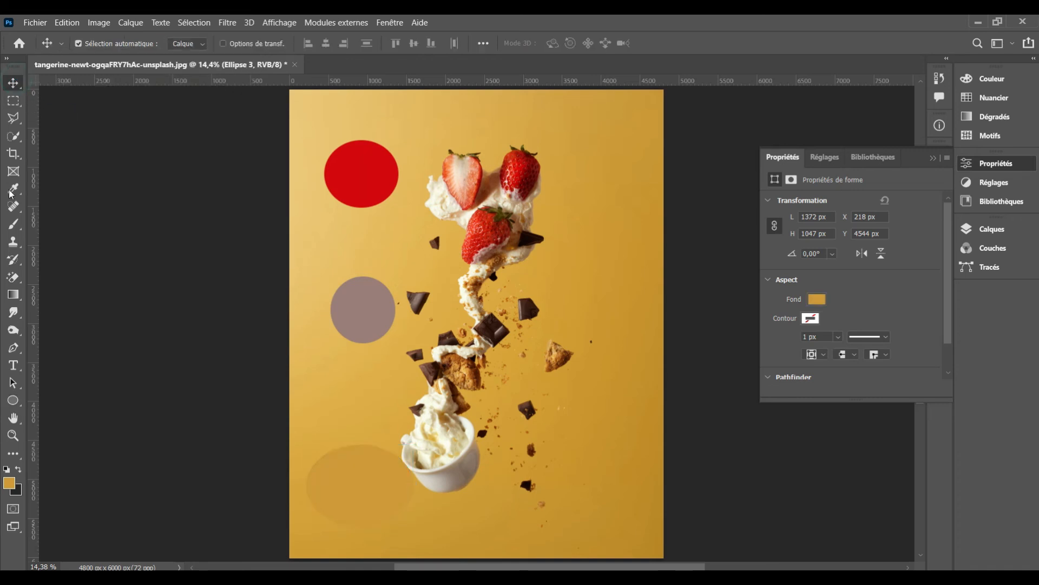
Step: Set the foreground colour to ece6cc by sampling the whipped cream beside the strawberries
left_click(9, 484)
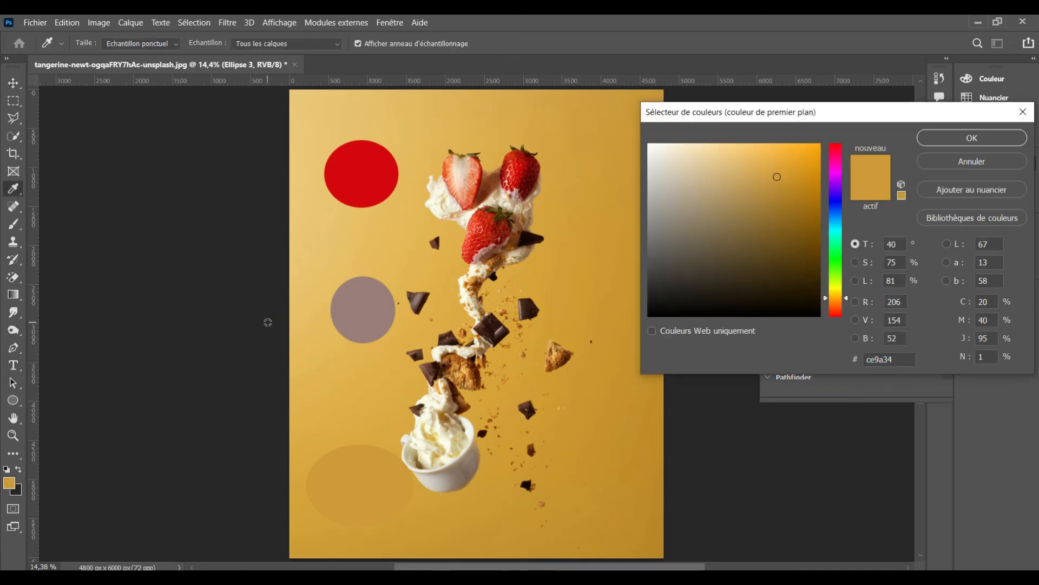
left_click(455, 206)
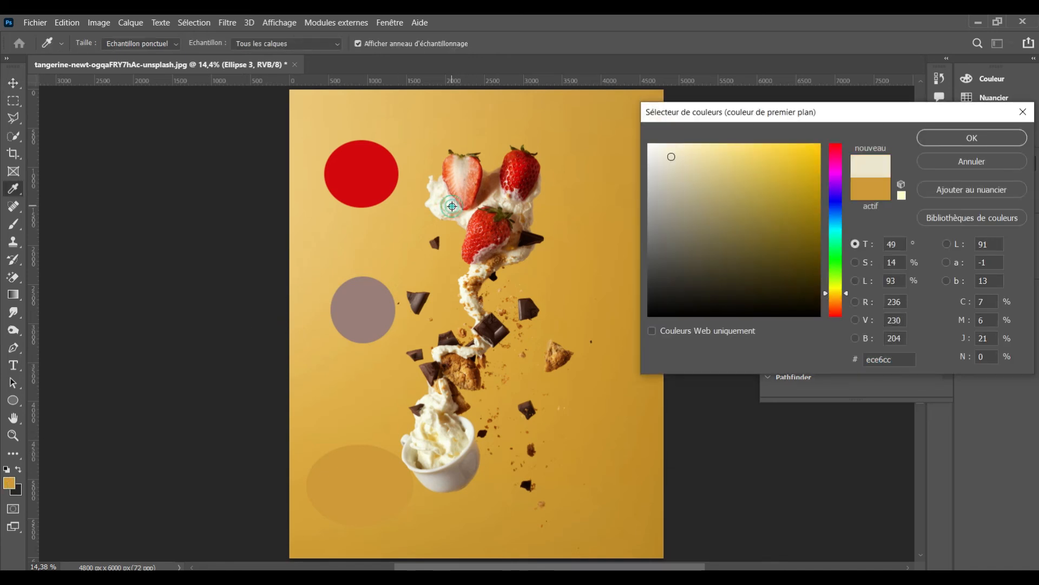
left_click(928, 134)
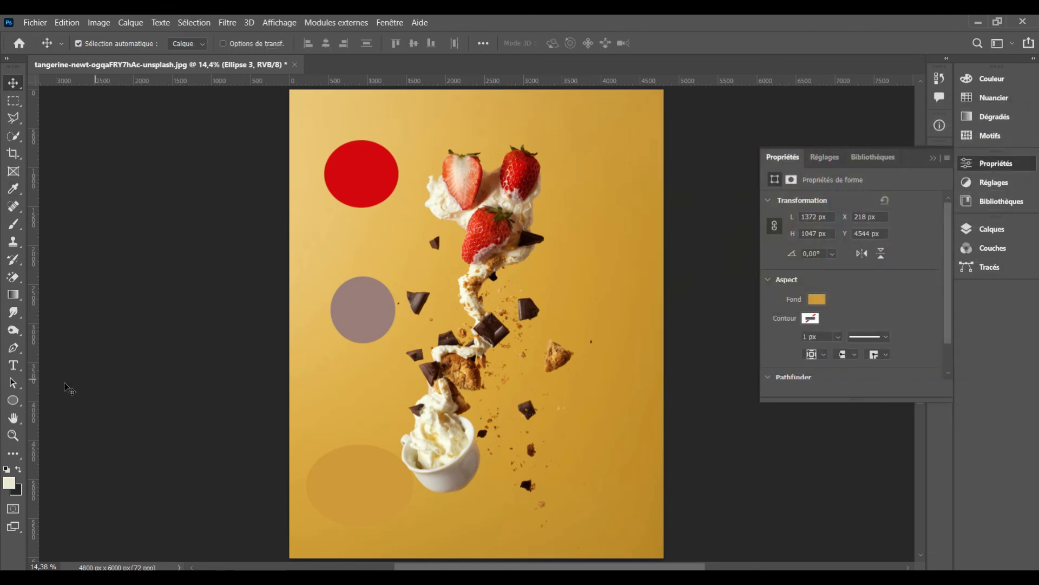
Step: Draw an ellipse about 1085 by 1119 px beside the strawberries on the photo and fill it with the recently sampled cream colour
left_click(17, 403)
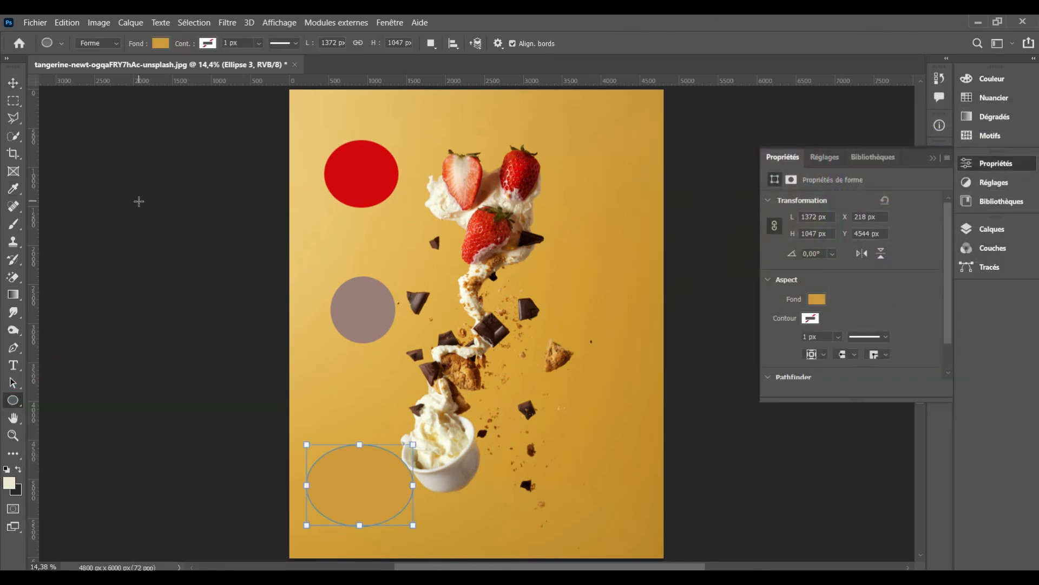
left_click(157, 45)
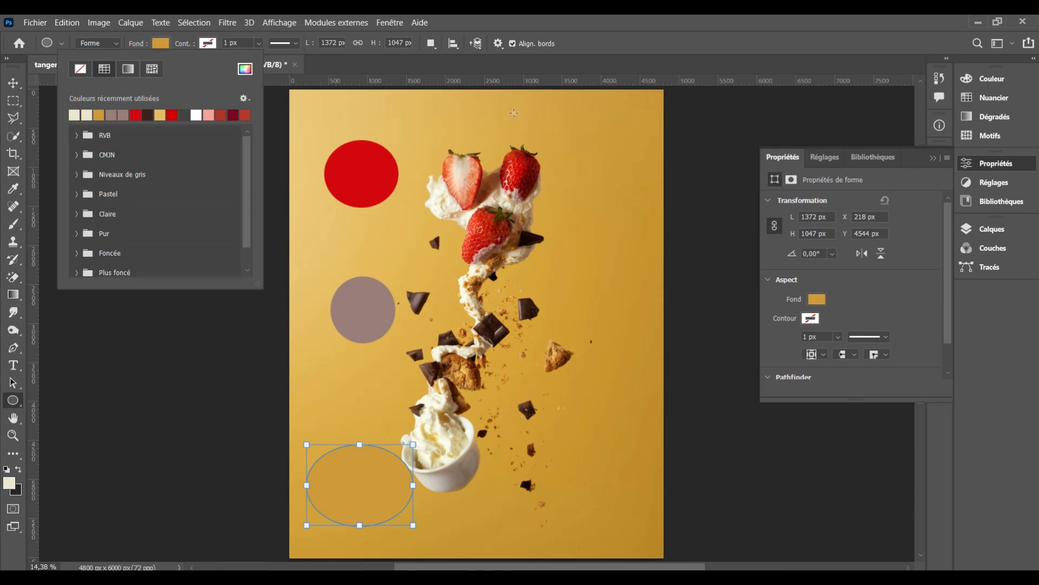
left_click_drag(561, 116, 645, 203)
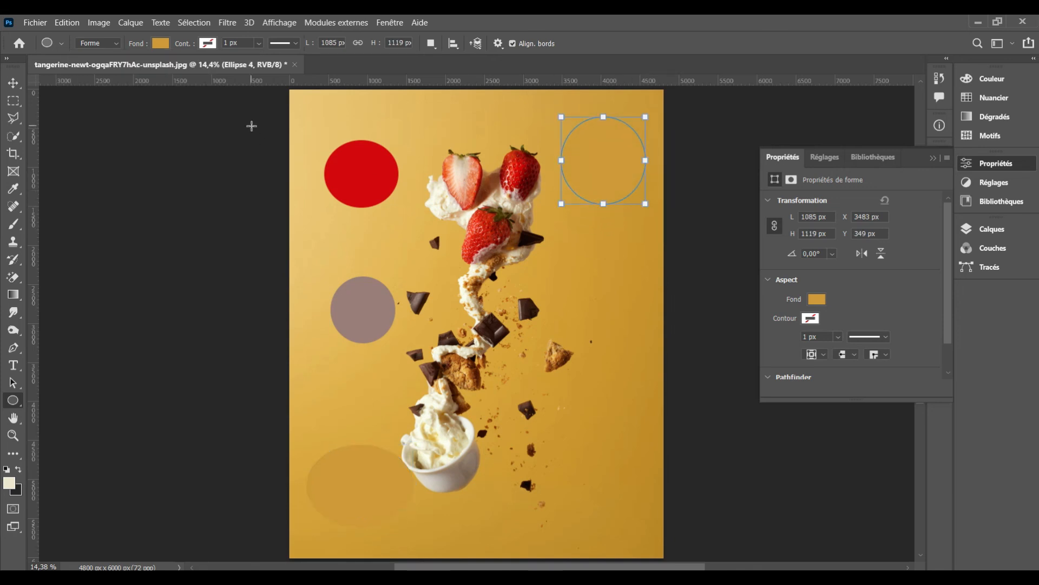
left_click(161, 42)
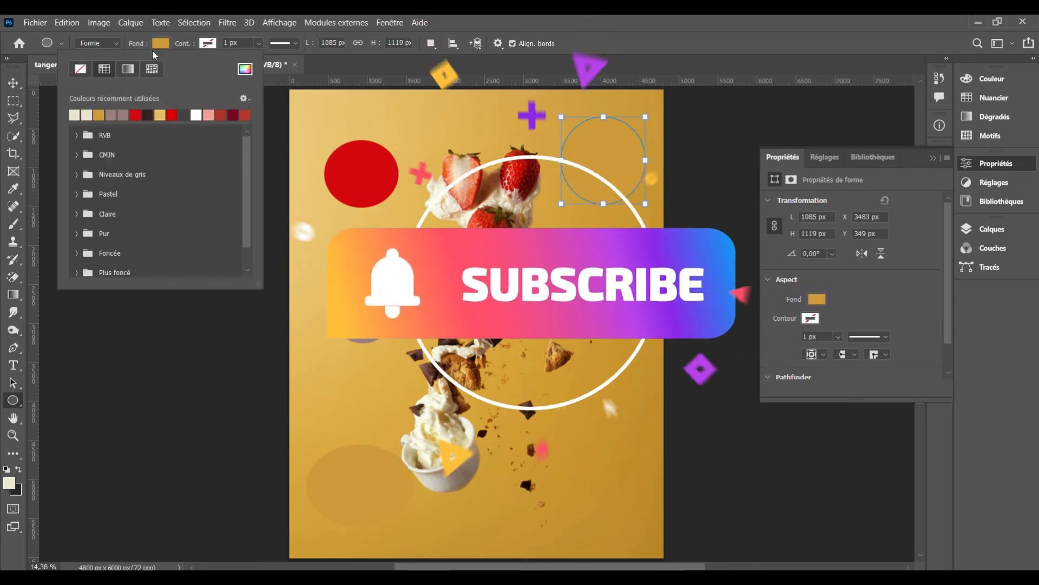
left_click(75, 115)
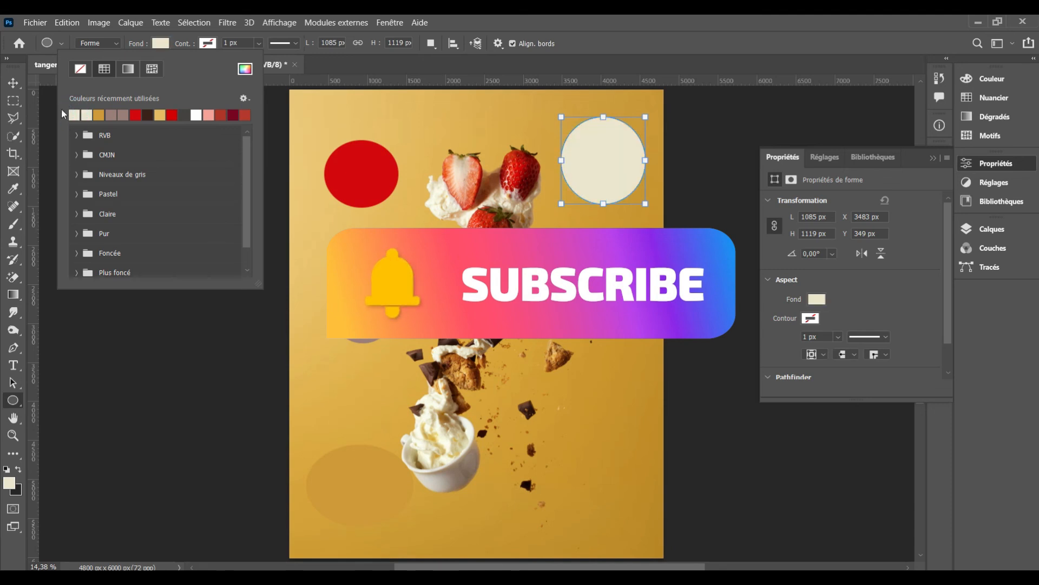
left_click(16, 84)
left_click(16, 83)
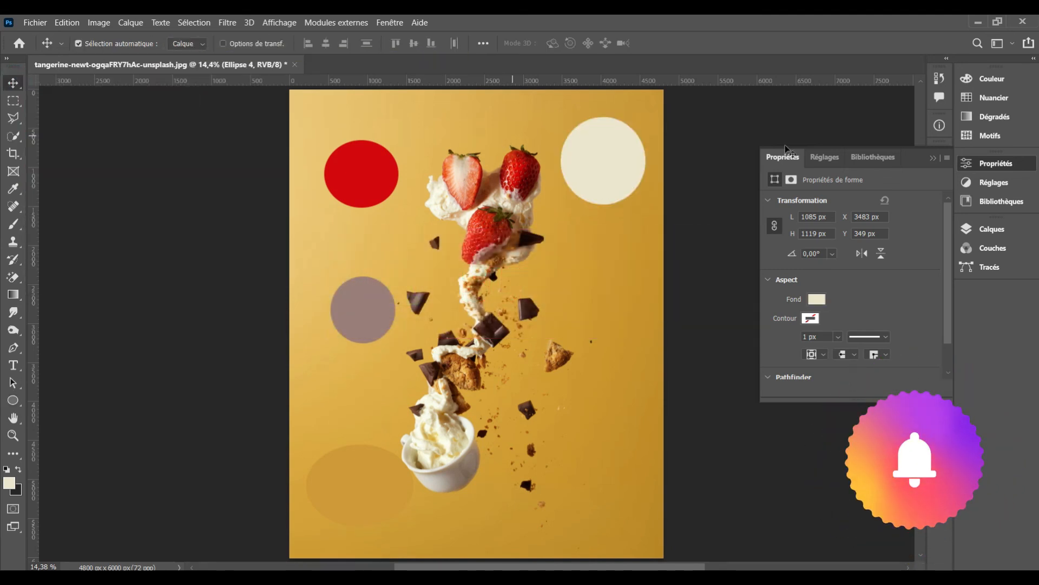
Step: Hide the shape properties and show the tools grouped with the Eyedropper
left_click(935, 157)
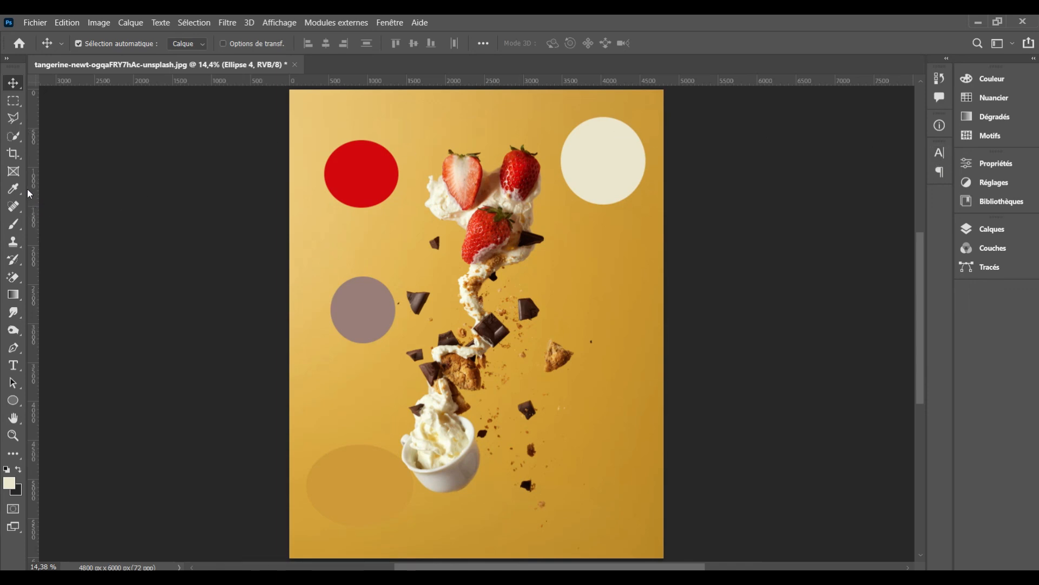
left_click(14, 187)
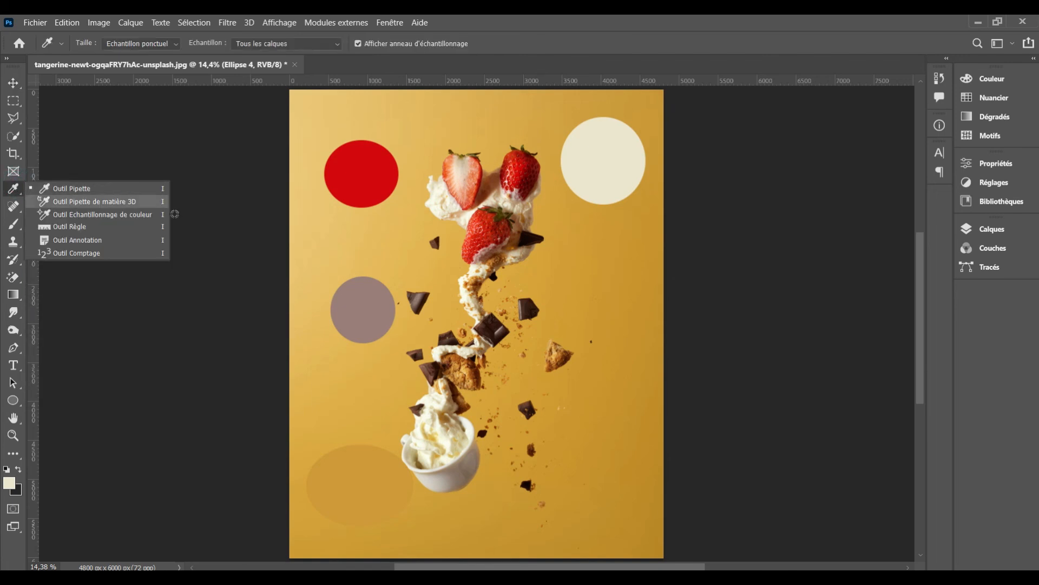